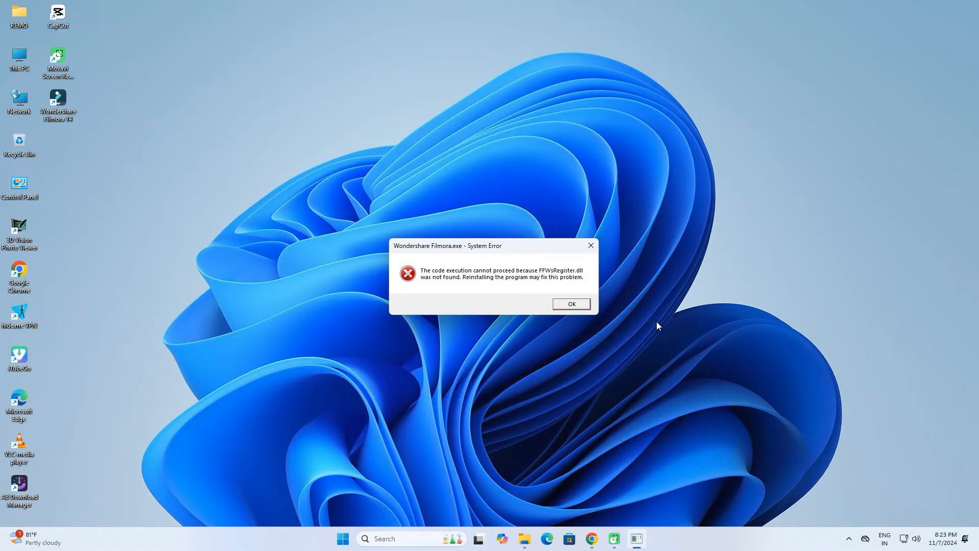
Dismiss the Wondershare Filmora missing FFWsRegister.dll system error with OK.
left_click(571, 306)
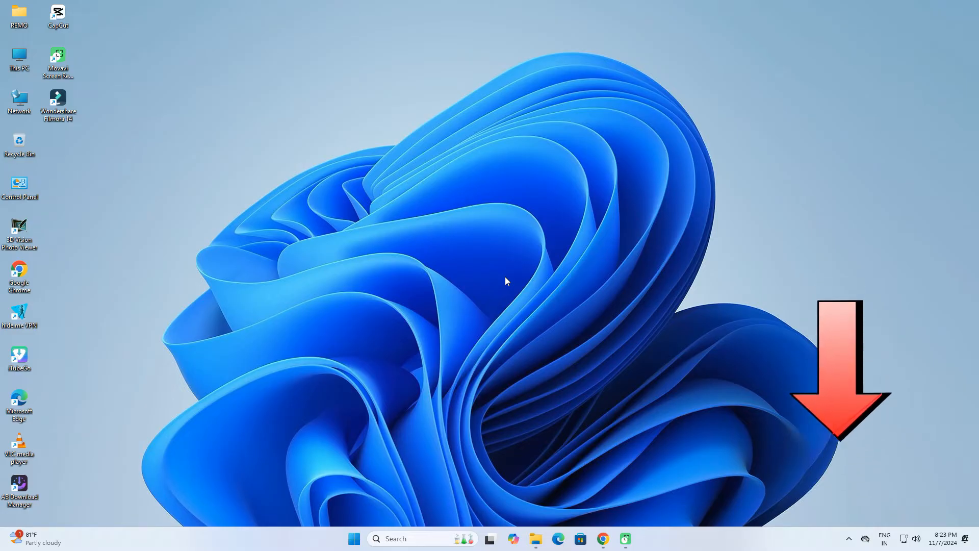
Expand the taskbar tray to show the hidden background app icons.
left_click(848, 539)
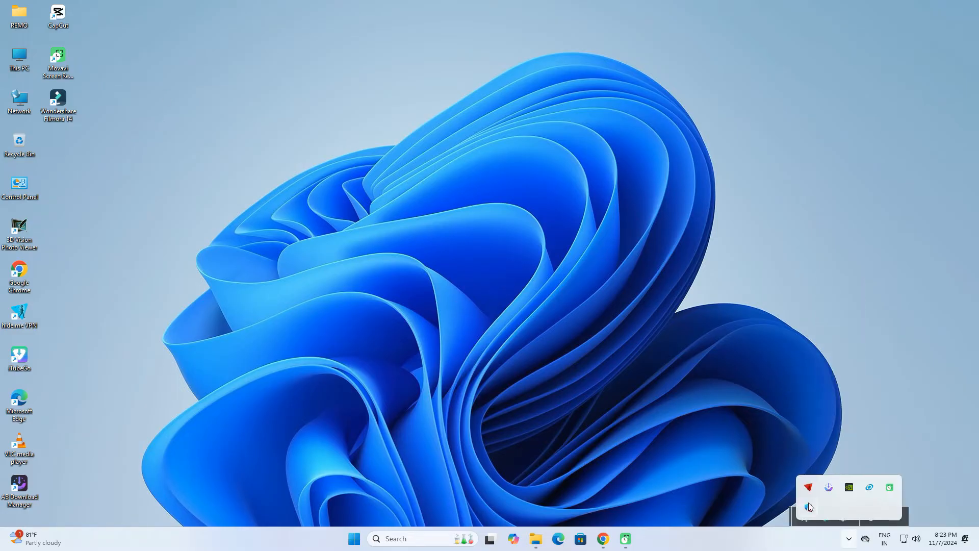
From the tray, reach Windows Security's Virus & threat protection Manage settings page.
left_click(808, 508)
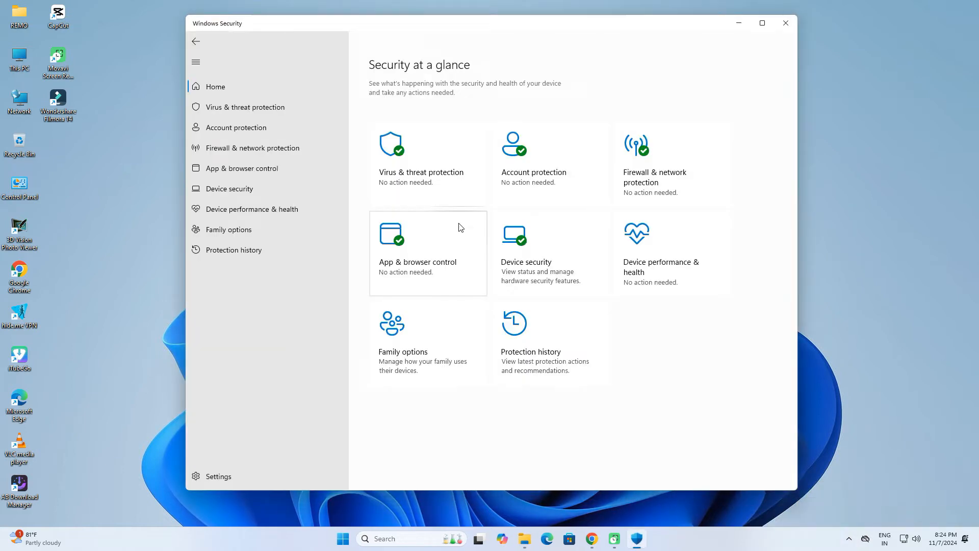
left_click(276, 113)
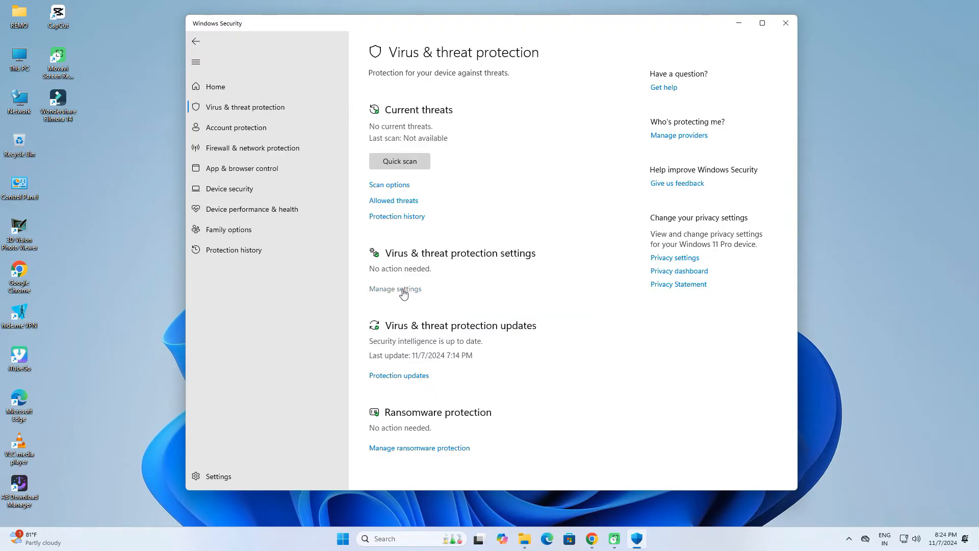
left_click(405, 291)
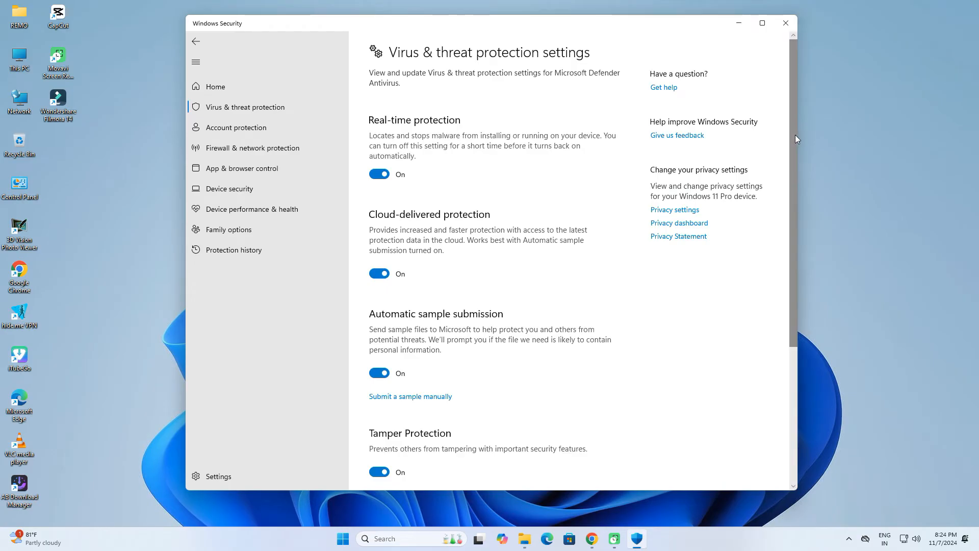
left_click_drag(794, 134, 797, 297)
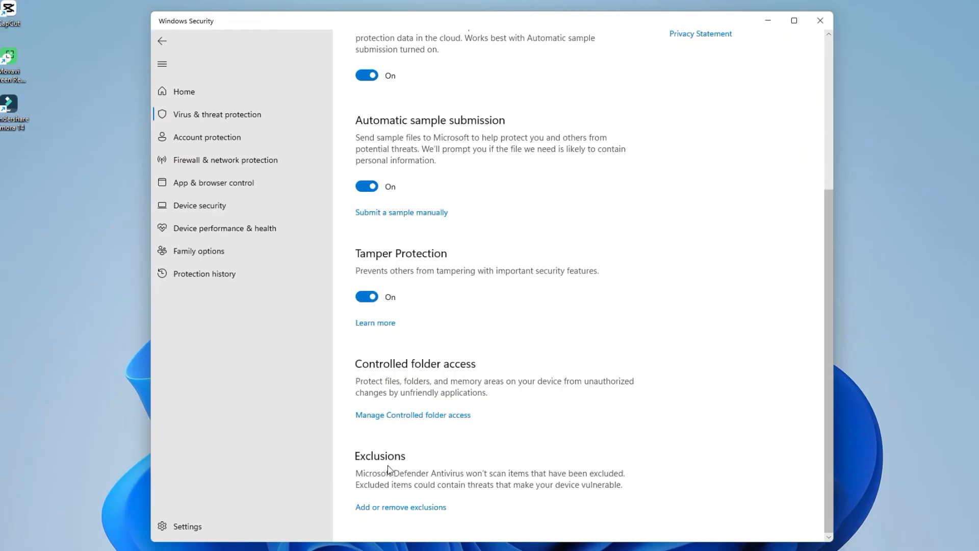
Open Add or remove exclusions and begin adding a new exclusion.
left_click(412, 509)
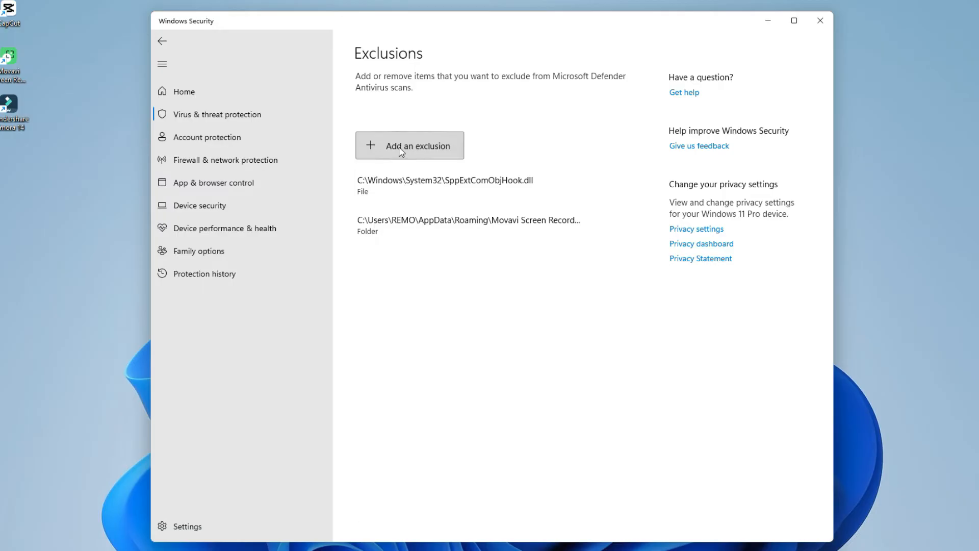
left_click(400, 150)
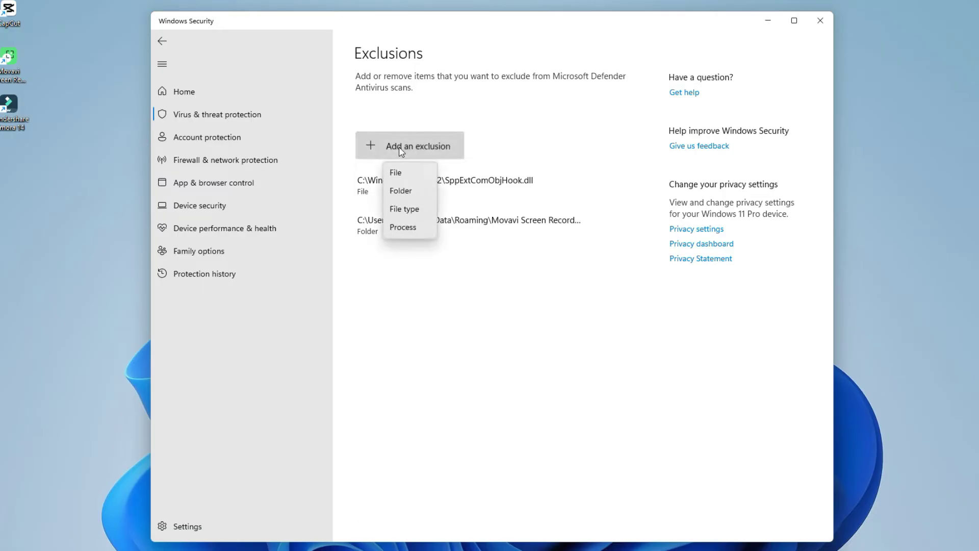
Exclude the Wondershare Filmora 14 file and the AppData\Local\Wondershare\Wondershare Filmora folder.
left_click(405, 178)
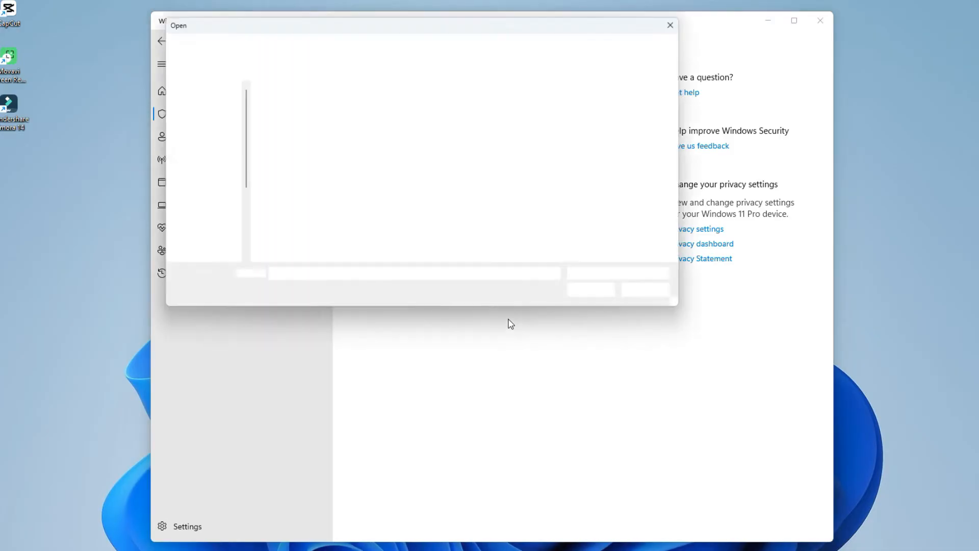
left_click(325, 150)
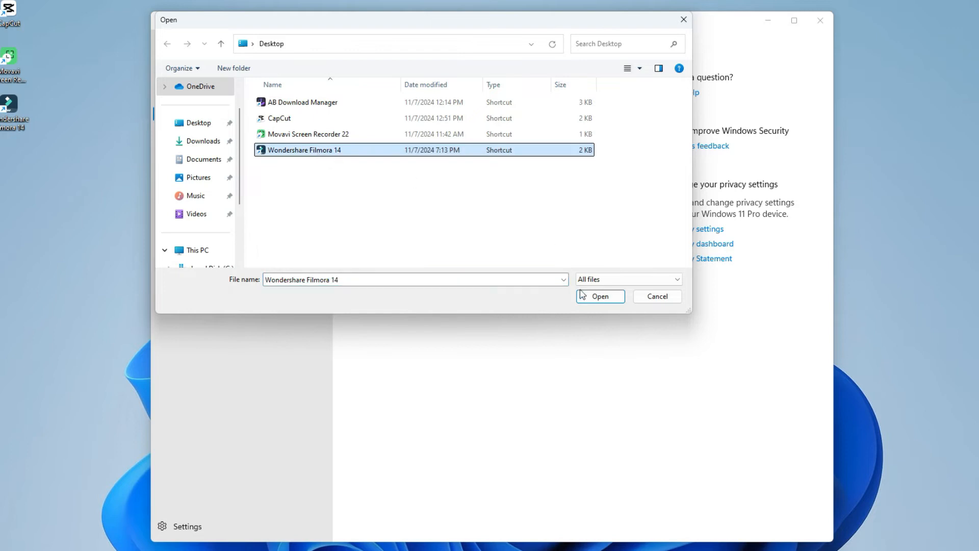
left_click(599, 296)
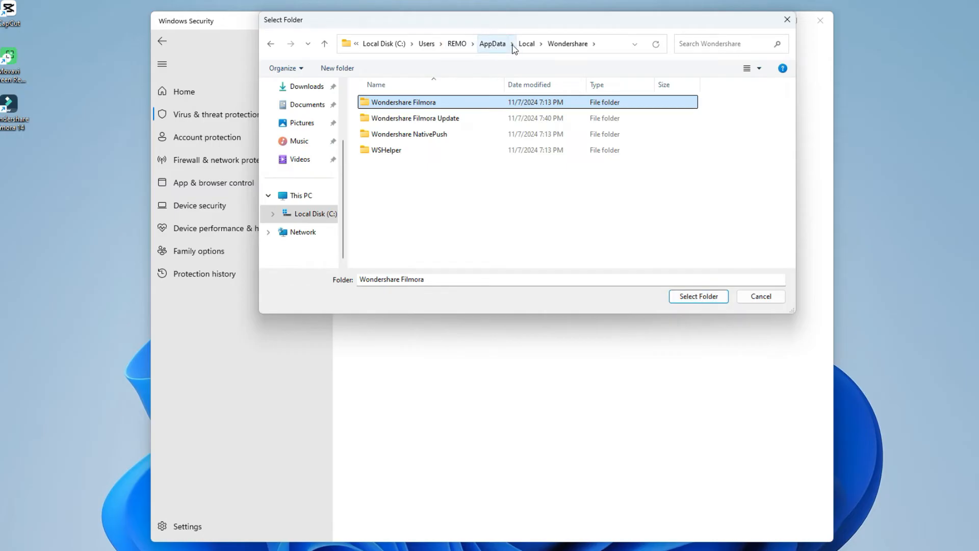
left_click(694, 298)
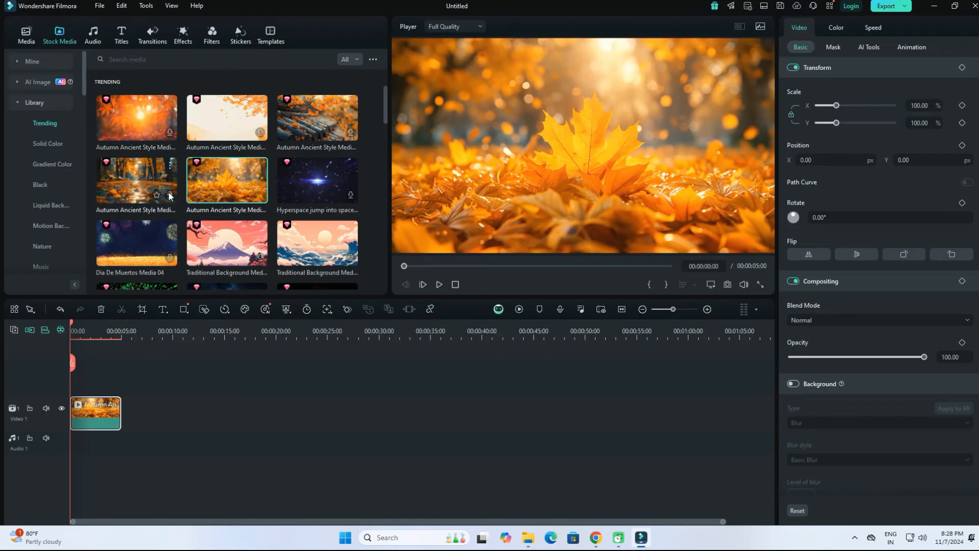
Preview the autumn park-path stock clip and place it on Video 1 after the first clip.
double_click(168, 196)
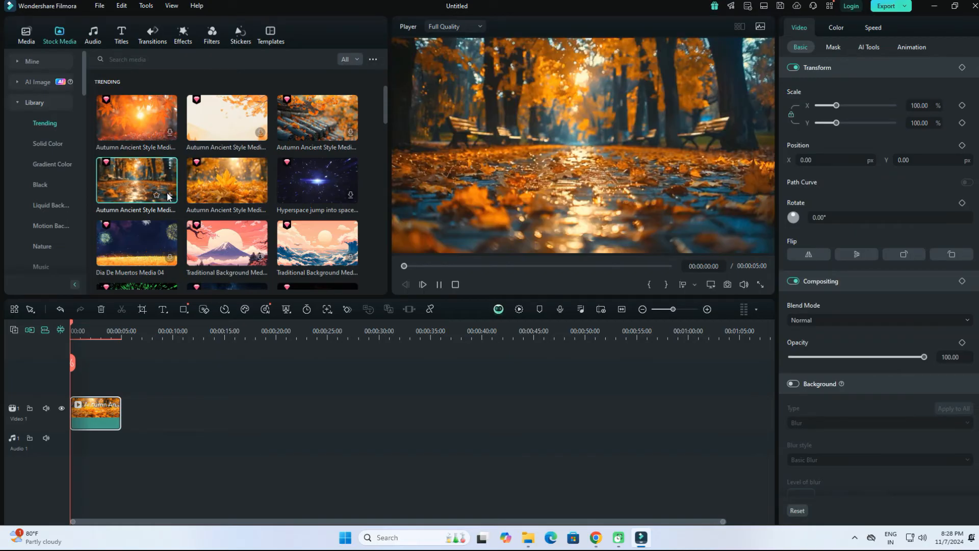
left_click_drag(137, 180, 147, 419)
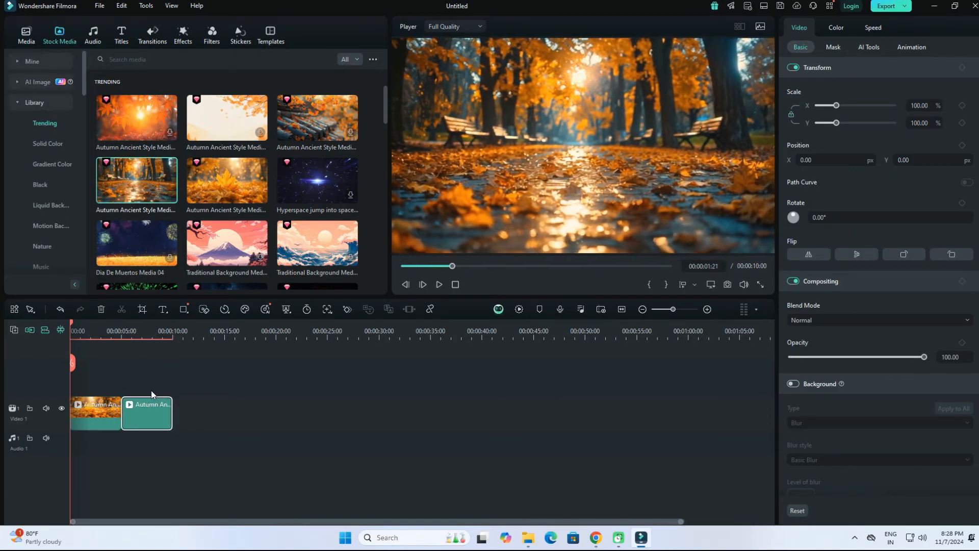